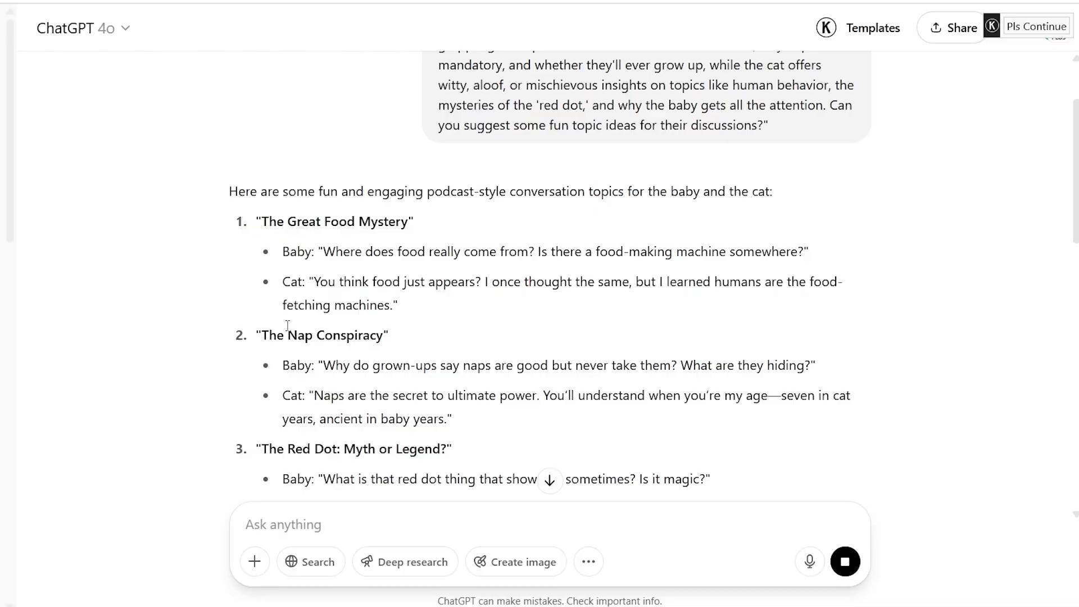
- Copy the "The Great Food Mystery" topic with its baby and cat lines from the topic list into a new prompt
{"action": "scroll", "coordinate": [291, 329], "scroll_direction": "down", "scroll_amount": 3}
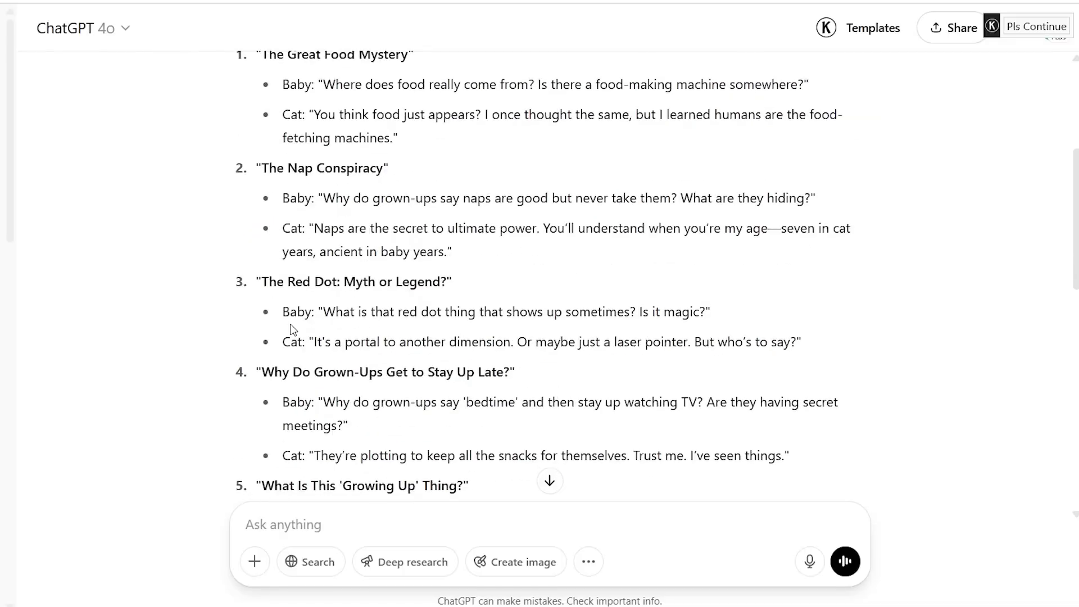
{"action": "scroll", "coordinate": [290, 329], "scroll_direction": "up", "scroll_amount": 3}
{"action": "scroll", "coordinate": [290, 329], "scroll_direction": "down", "scroll_amount": 3}
{"action": "scroll", "coordinate": [259, 323], "scroll_direction": "up", "scroll_amount": 3}
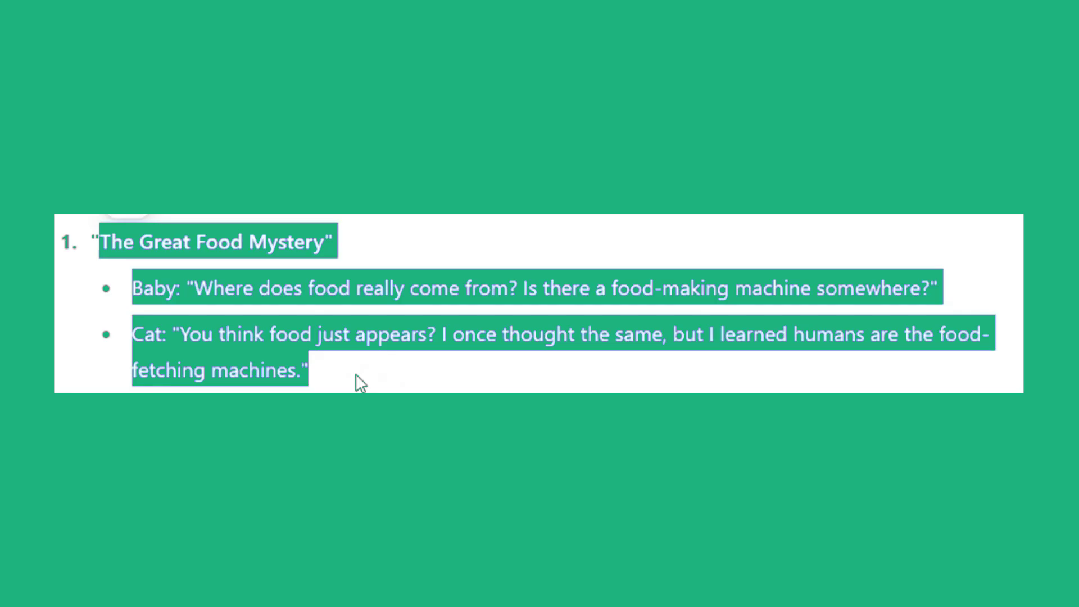
{"action": "type", "text": "The Great Food Mystery\"  Baby: \"Where does food really come from? Is there a food-making machine somewhere?\"  Cat: \"You think food just appears? I once thought the same, but I learned humans are the food-fetching machines.\""}
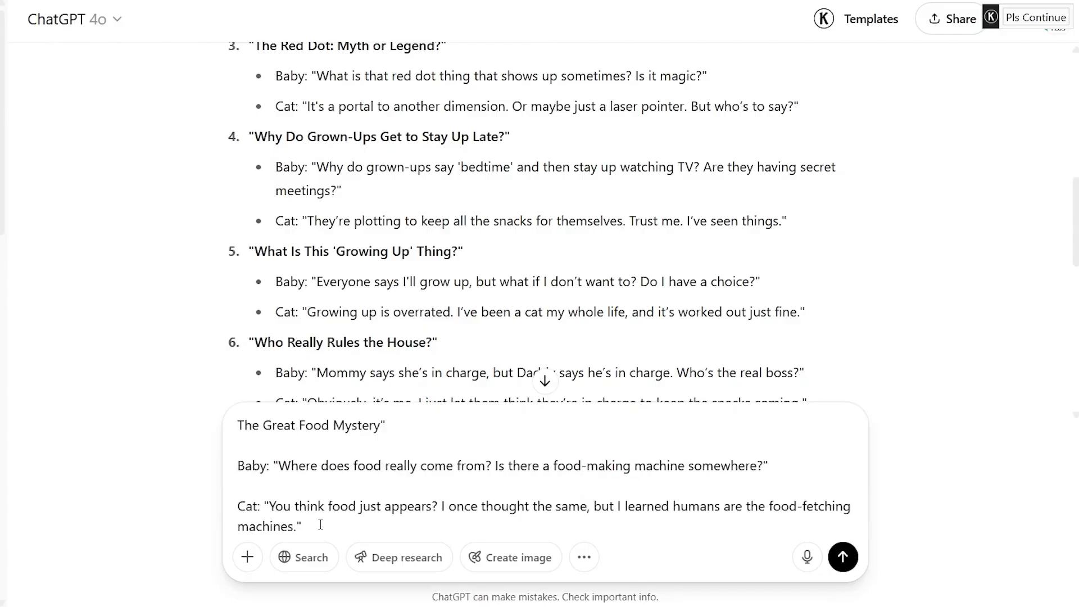
- Ask for a few different script versions of a short 1 minute fun podcast using this idea, and review the scripts
{"action": "key", "text": "shift+Return"}
{"action": "key", "text": "shift+Return"}
{"action": "type", "text": "Let's create a short 1 minute"}
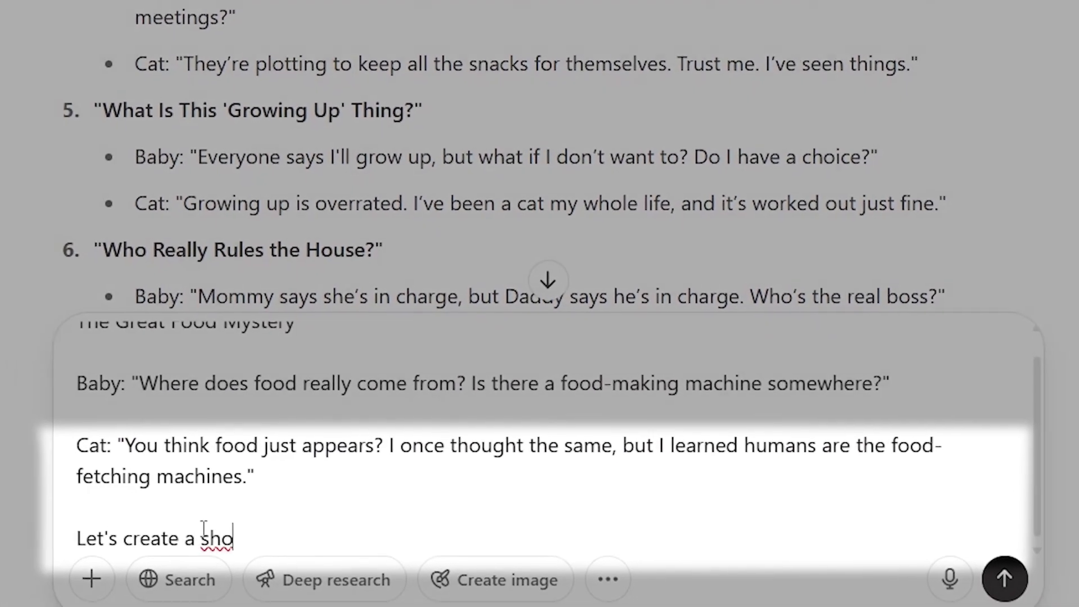
{"action": "type", "text": " fun podcast using this idea. Can you create few different versions"}
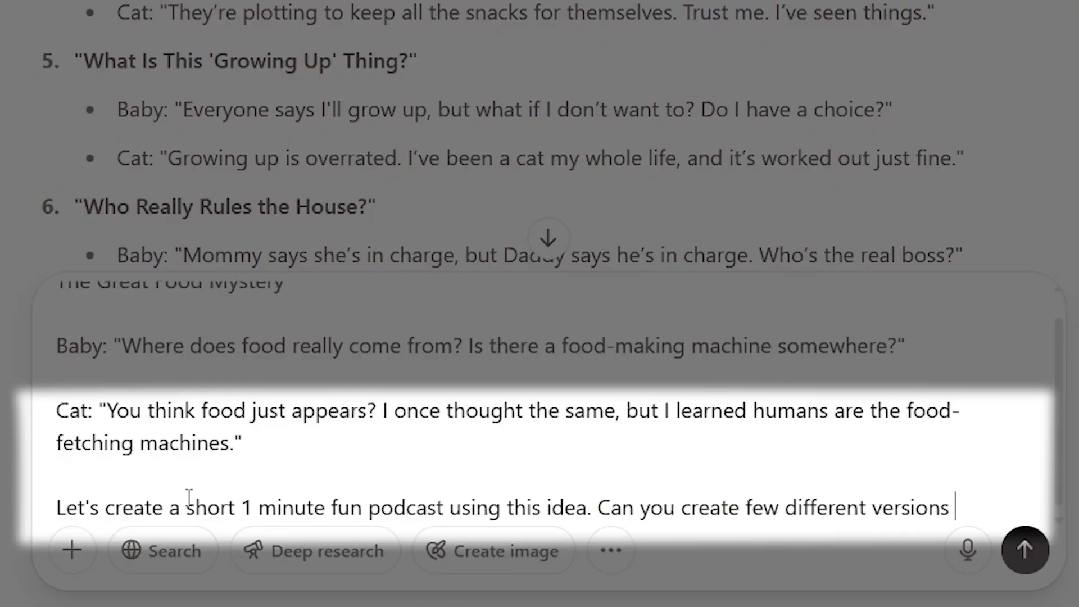
{"action": "type", "text": "of scripts"}
{"action": "type", "text": "?"}
{"action": "key", "text": "Return"}
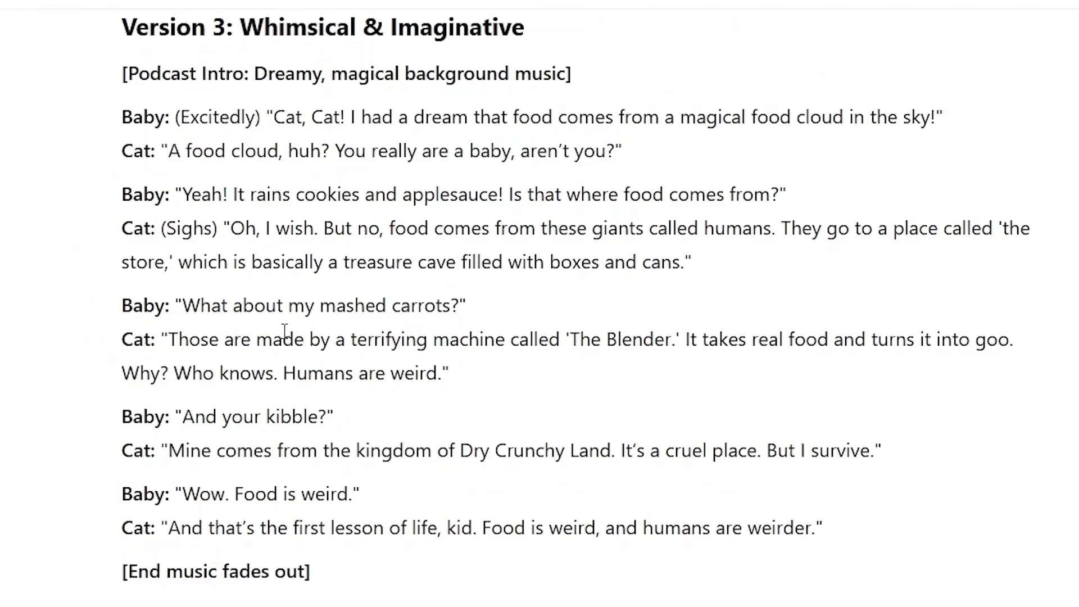
{"action": "scroll", "coordinate": [293, 338], "scroll_direction": "up", "scroll_amount": 15}
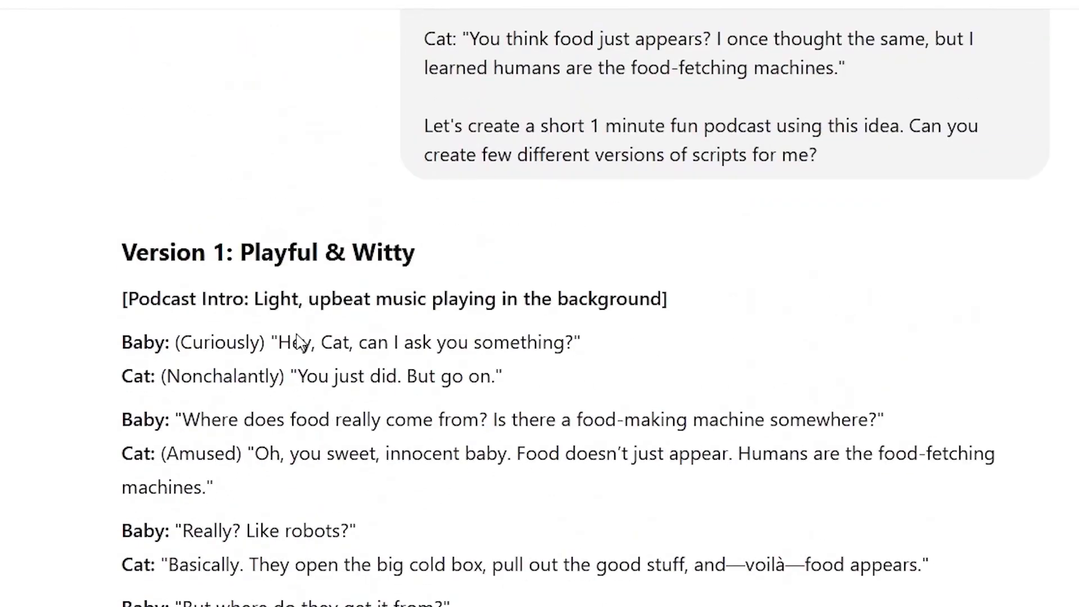
{"action": "scroll", "coordinate": [752, 511], "scroll_direction": "down", "scroll_amount": 4}
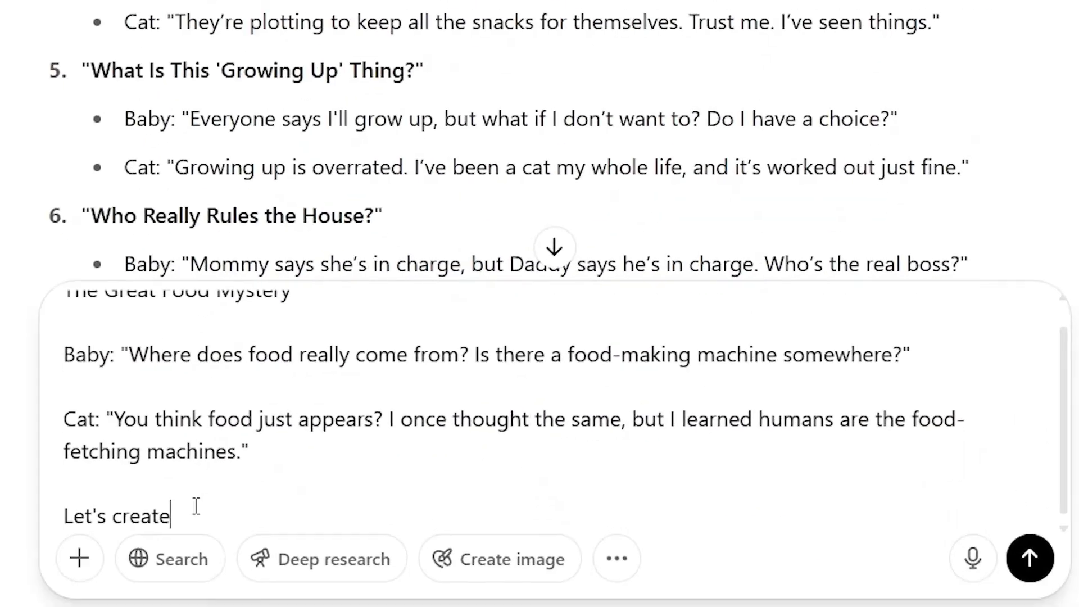
{"action": "type", "text": "a short"}
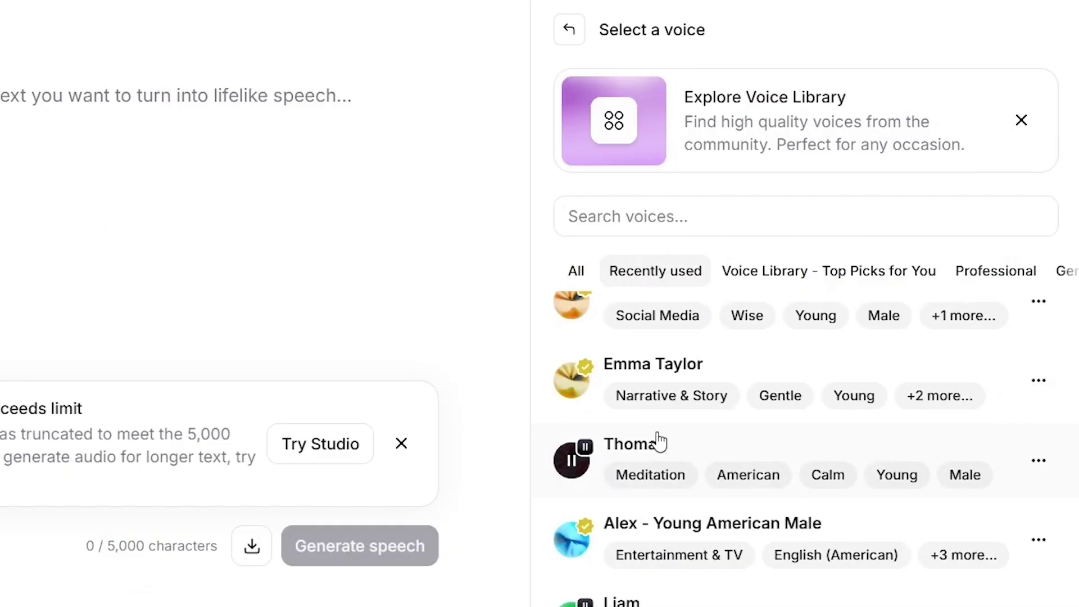
- Switch to ElevenLabs Text to Speech, audition voices and generate speech for the cat's script lines with the Cassidy voice
{"action": "scroll", "coordinate": [658, 442], "scroll_direction": "up", "scroll_amount": 2}
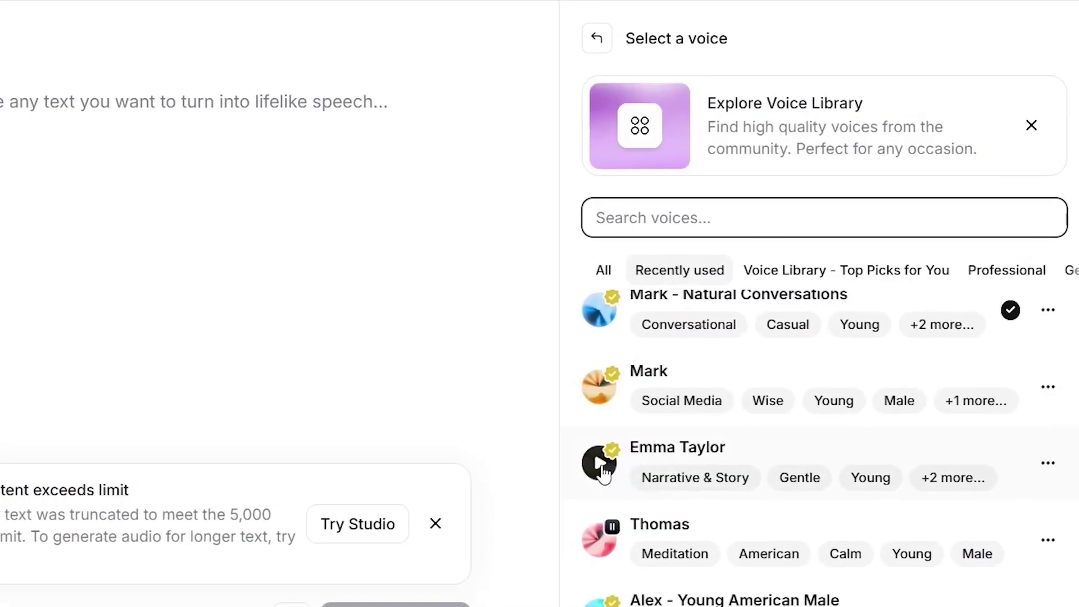
{"action": "scroll", "coordinate": [584, 471], "scroll_direction": "down", "scroll_amount": 2}
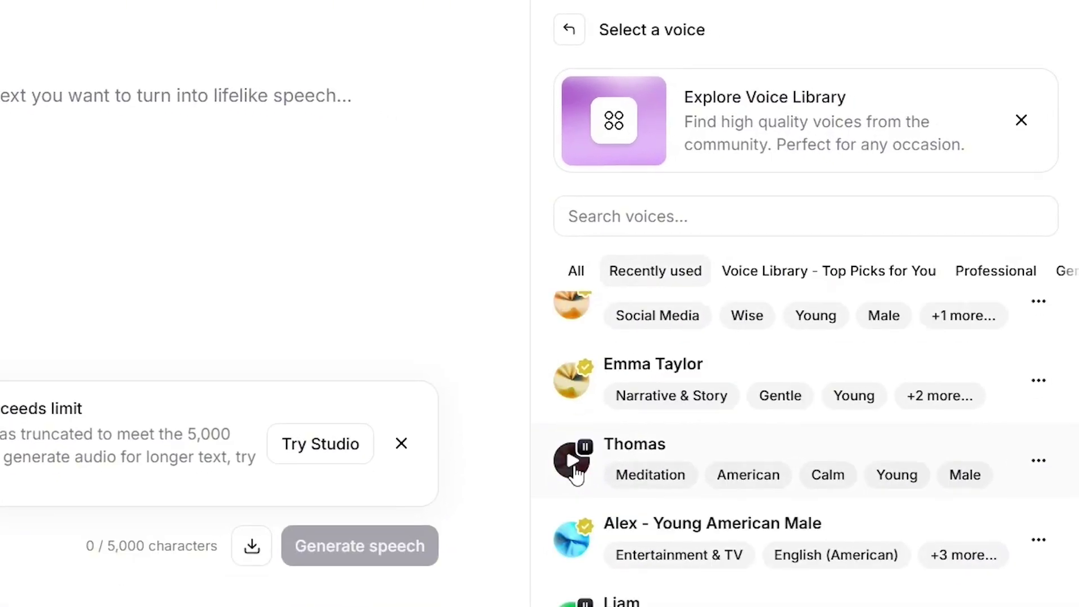
{"action": "left_click", "coordinate": [655, 271]}
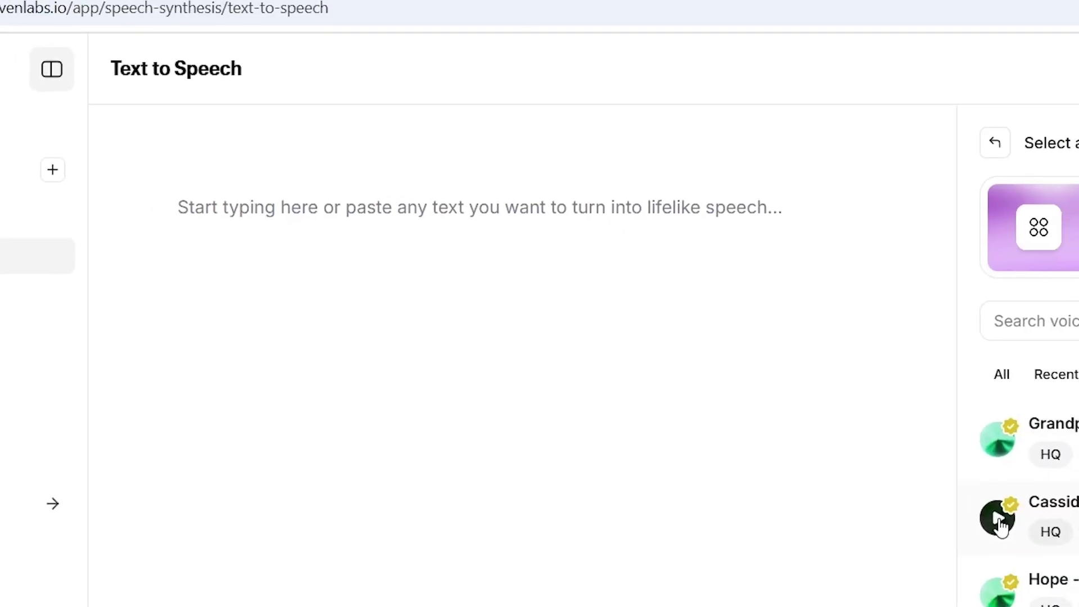
{"action": "left_click", "coordinate": [999, 519]}
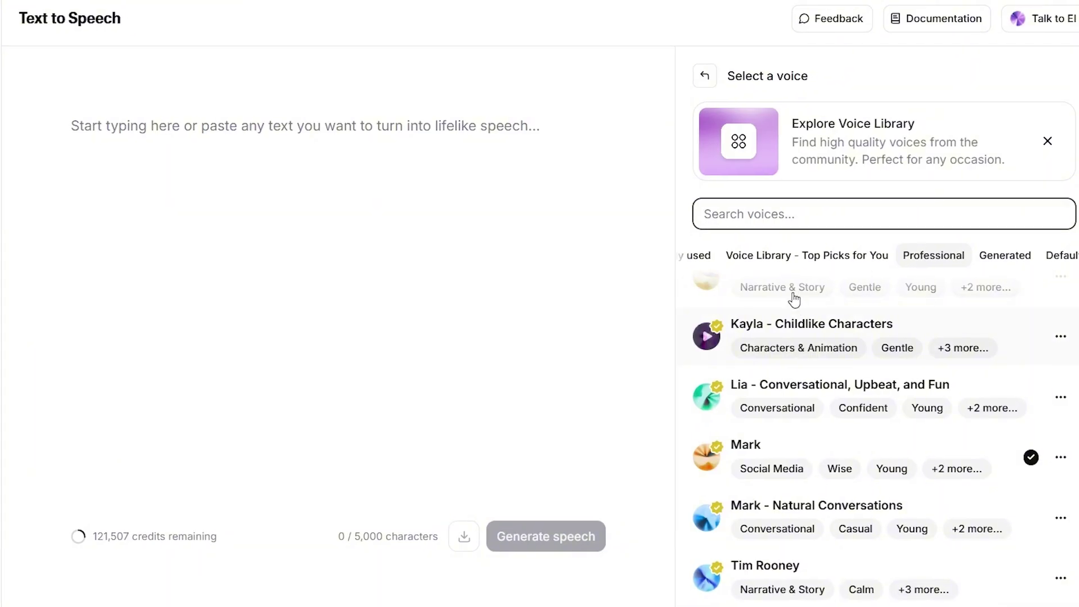
{"action": "left_click", "coordinate": [793, 254]}
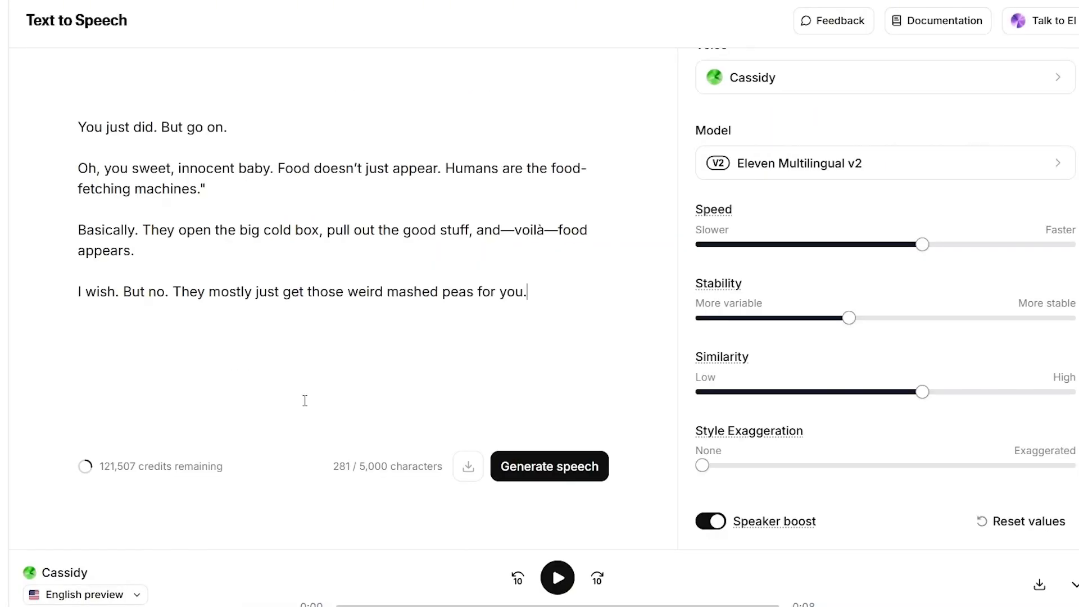
{"action": "left_click", "coordinate": [550, 473]}
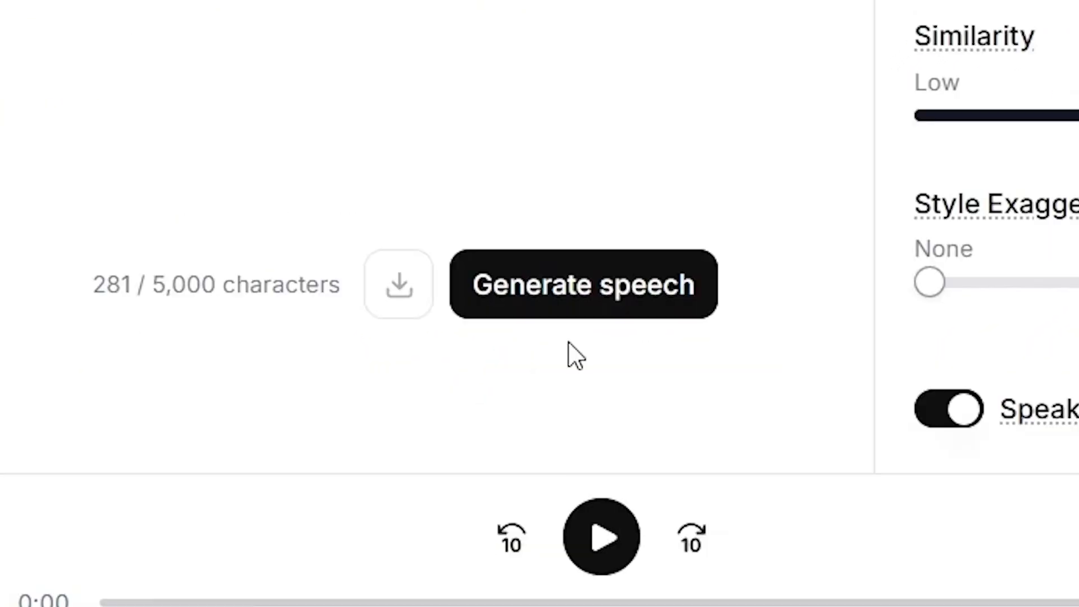
{"action": "left_click", "coordinate": [590, 309]}
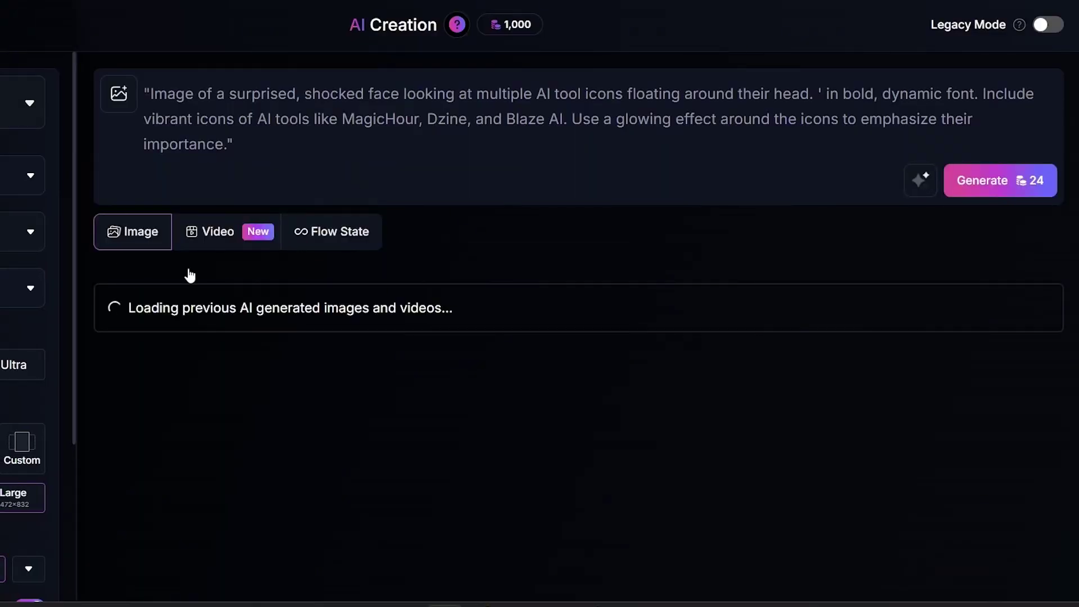
- Switch to Leonardo.Ai and enter the one-year-old baby podcast host prompt for image generation, replacing the sample prompt
{"action": "key", "text": "ctrl+a"}
{"action": "type", "text": "\""}
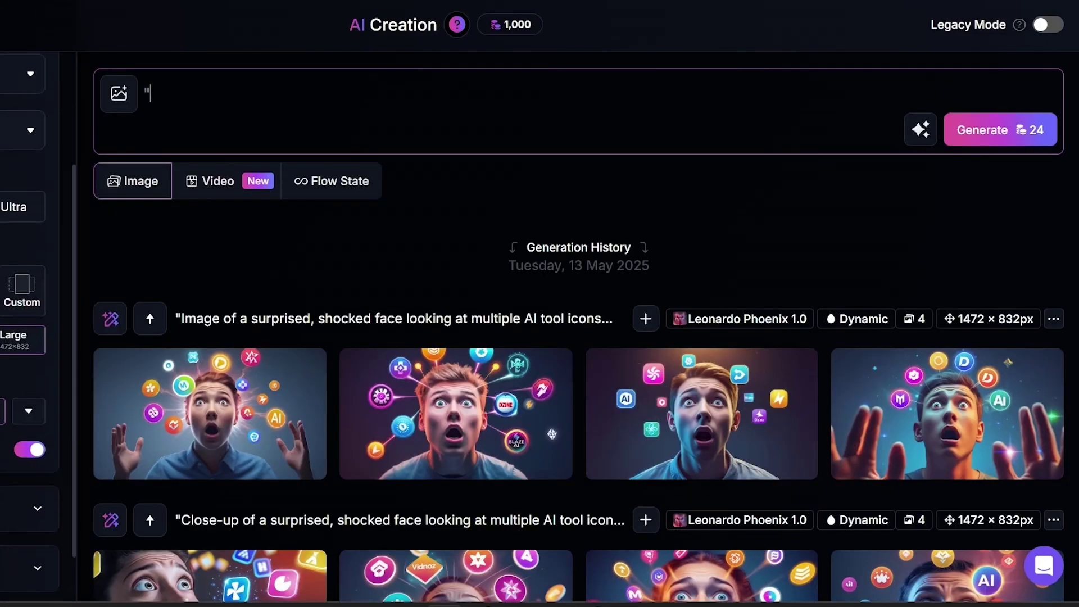
{"action": "key", "text": "BackSpace"}
{"action": "type", "text": "Scene of a one-year-old baby podcast host seated at a podcast setup, wearing oversized headphones and speaking into a professional microphone. The baby has a focused, curious expression as if deeply engaged in conversation. Background features a soundproof studio with acoustic foam panels and a wooden table. Cinematic lighting, photorealistic, high-resolution, 4K.\""}
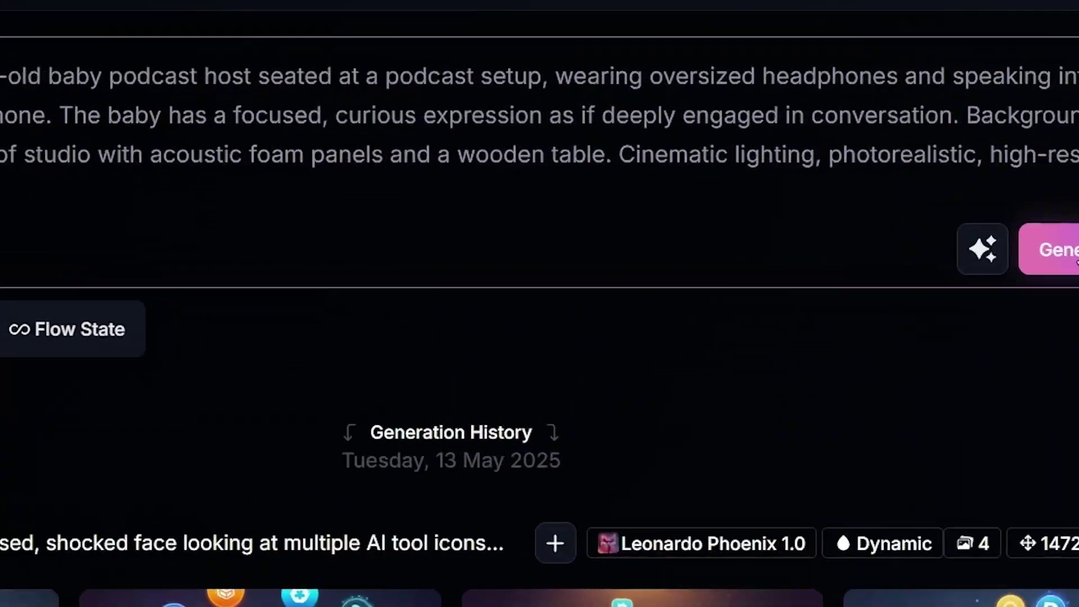
{"action": "left_click", "coordinate": [1068, 255]}
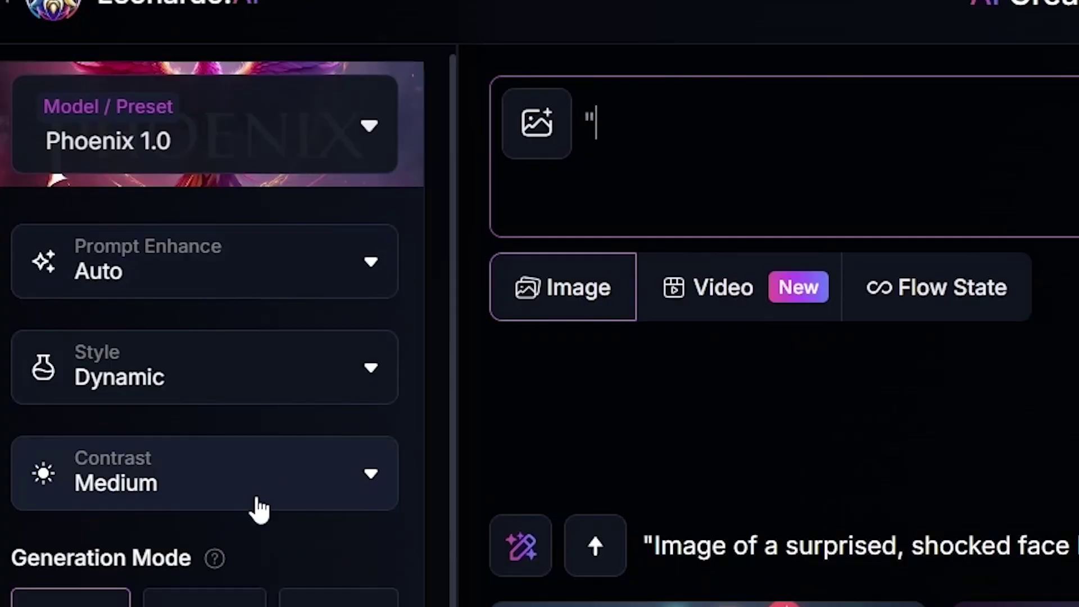
- Set custom image dimensions at Large 832×1472 and generate four images of a one-year-old baby podcast host wearing oversized headphones in a soundproof studio
{"action": "scroll", "coordinate": [293, 565], "scroll_direction": "down", "scroll_amount": 5}
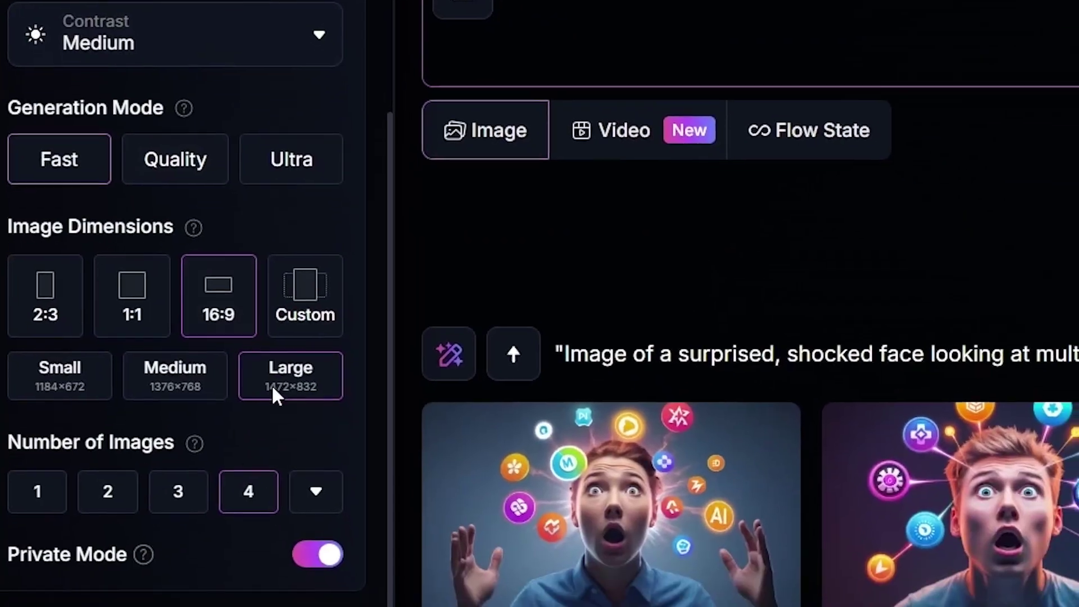
{"action": "left_click", "coordinate": [305, 296]}
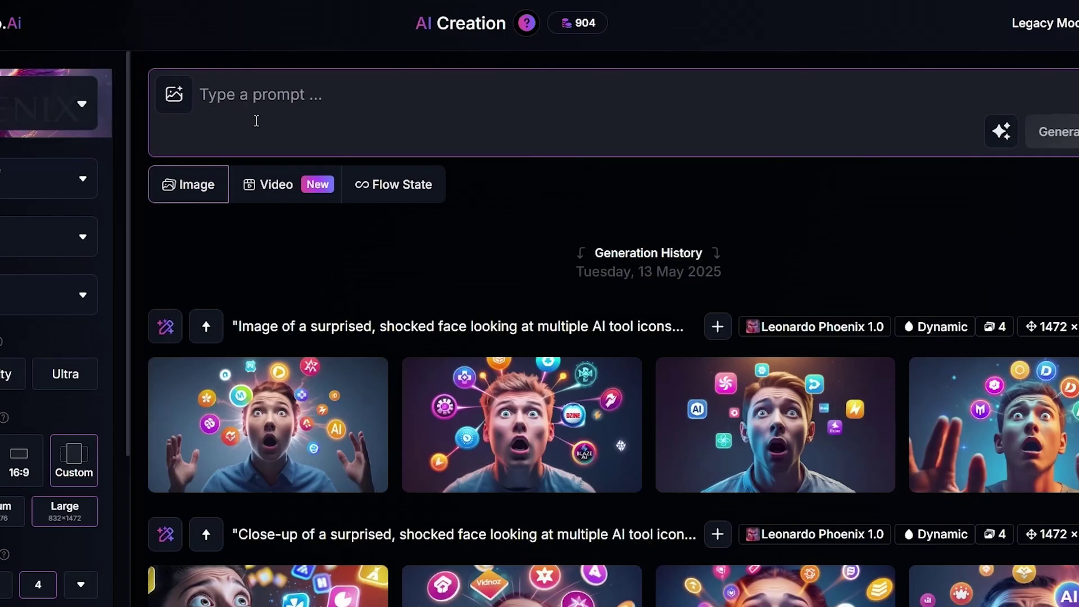
{"action": "type", "text": "Scene of a one-year-old baby podcast host seated at a podcast setup, wearing oversized headphones and speaking into a professional microphone. The baby has a focused, curious expression as if deeply engaged in conversation. Background features a soundproof studio with acoustic foam panels and a wooden table. Cinematic lighting, photorealistic, high-resolution, 4K.\""}
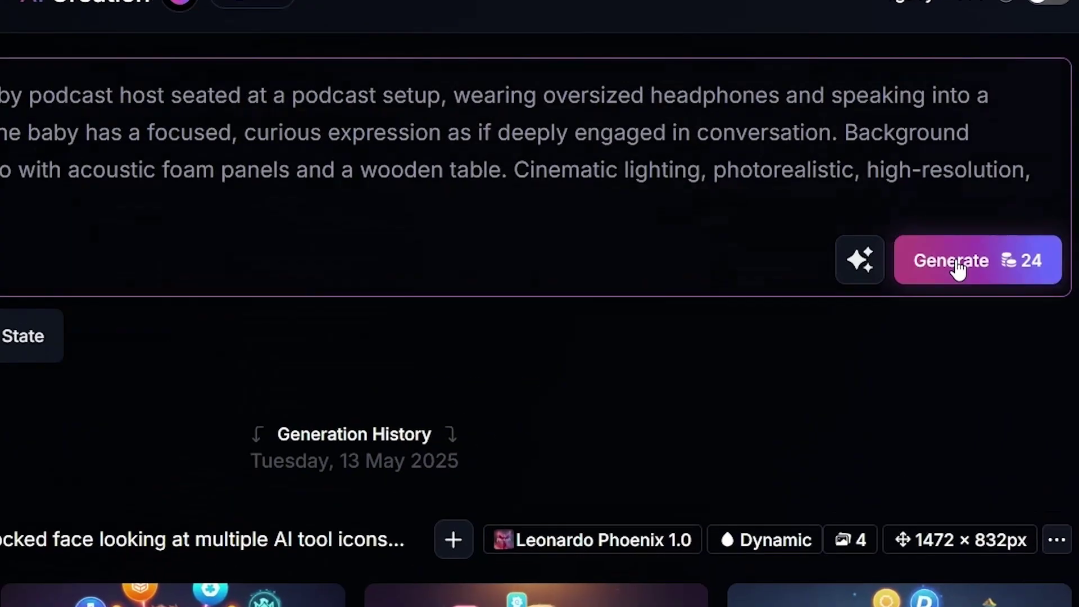
{"action": "left_click", "coordinate": [989, 225]}
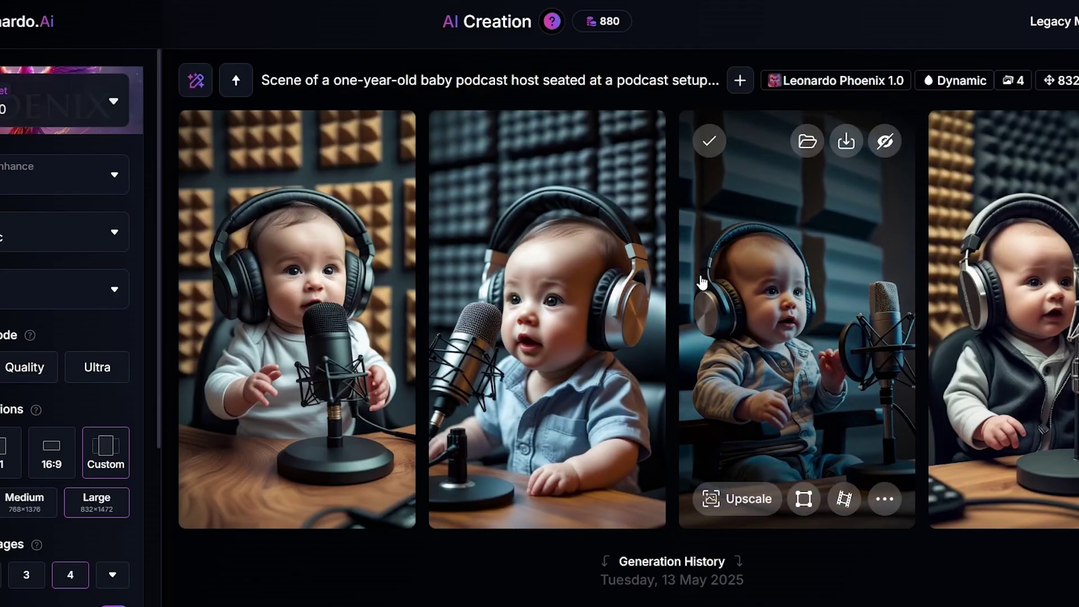
- Replace the prompt with a cat podcast host with a slightly aloof, mischievous expression in a matching studio, generate the images and review them
{"action": "scroll", "coordinate": [724, 285], "scroll_direction": "up", "scroll_amount": 5}
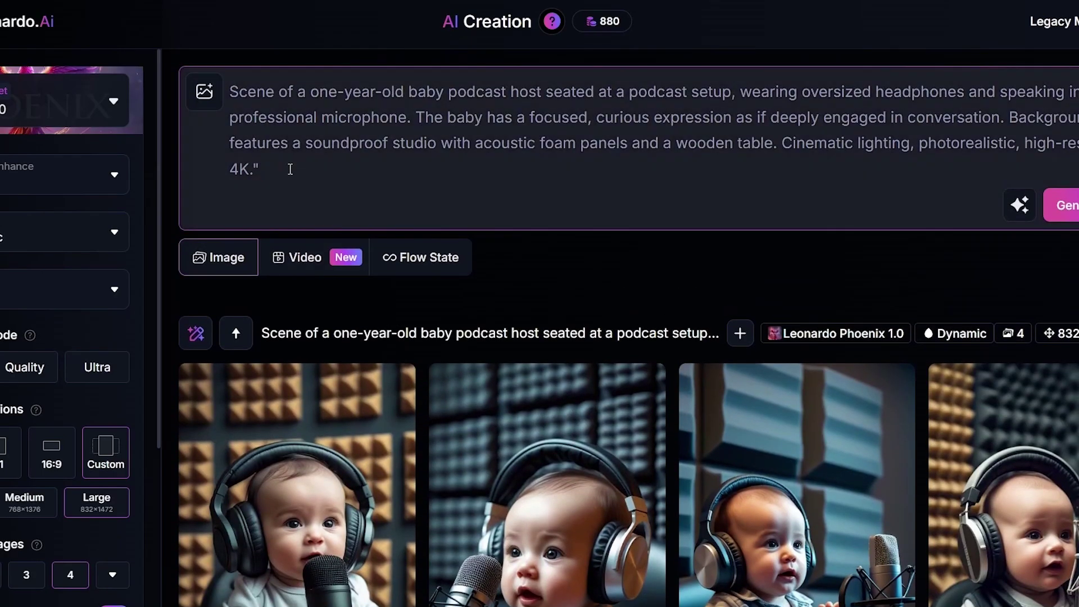
{"action": "key", "text": "ctrl+a"}
{"action": "type", "text": "\"Scene of a cat podcast host seated at a podcast setup, wearing oversized headphones and speaking into a professional microphone. The cat has a slightly aloof, mischievous expression, looking directly at the camera as if delivering a witty remark. Background matches the baby setup with acoustic foam panels and a wooden table. Cinematic lighting, photorealistic, high-resolution, 4K.\""}
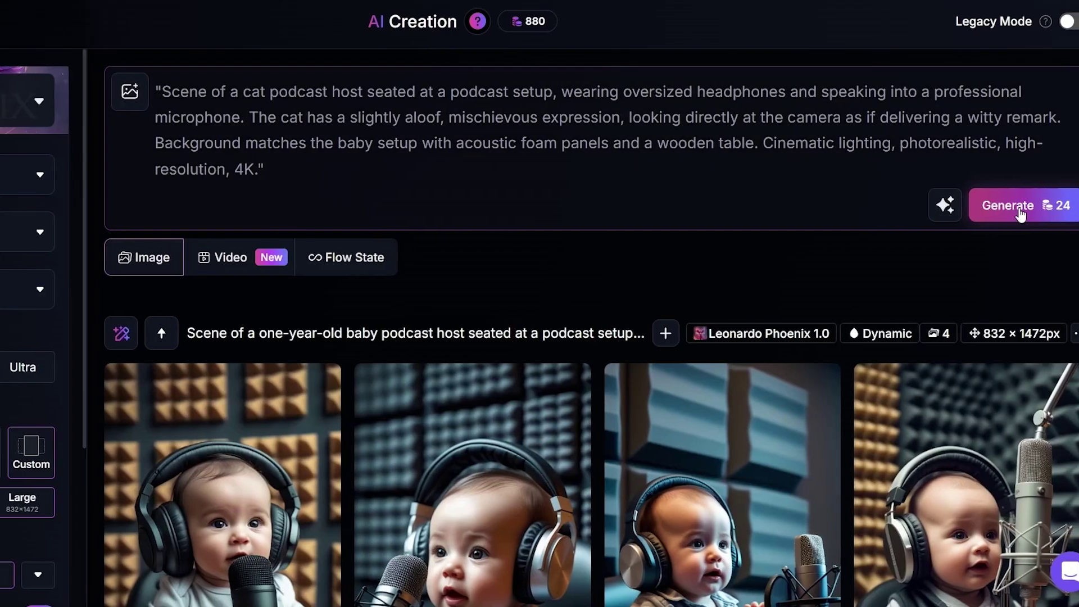
{"action": "left_click", "coordinate": [1029, 210]}
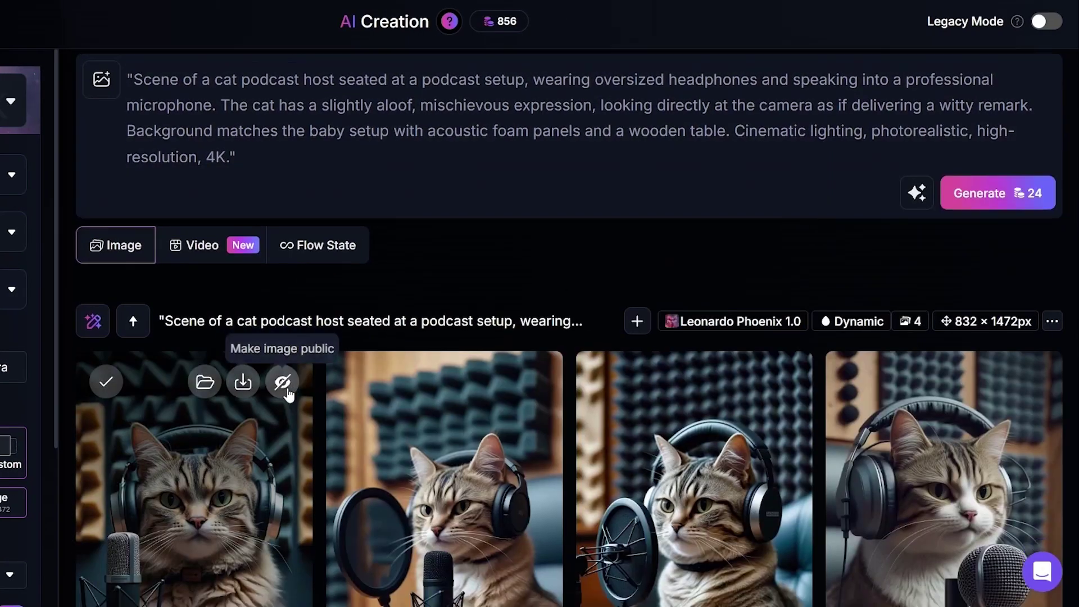
{"action": "scroll", "coordinate": [322, 399], "scroll_direction": "down", "scroll_amount": 10}
{"action": "scroll", "coordinate": [282, 405], "scroll_direction": "up", "scroll_amount": 5}
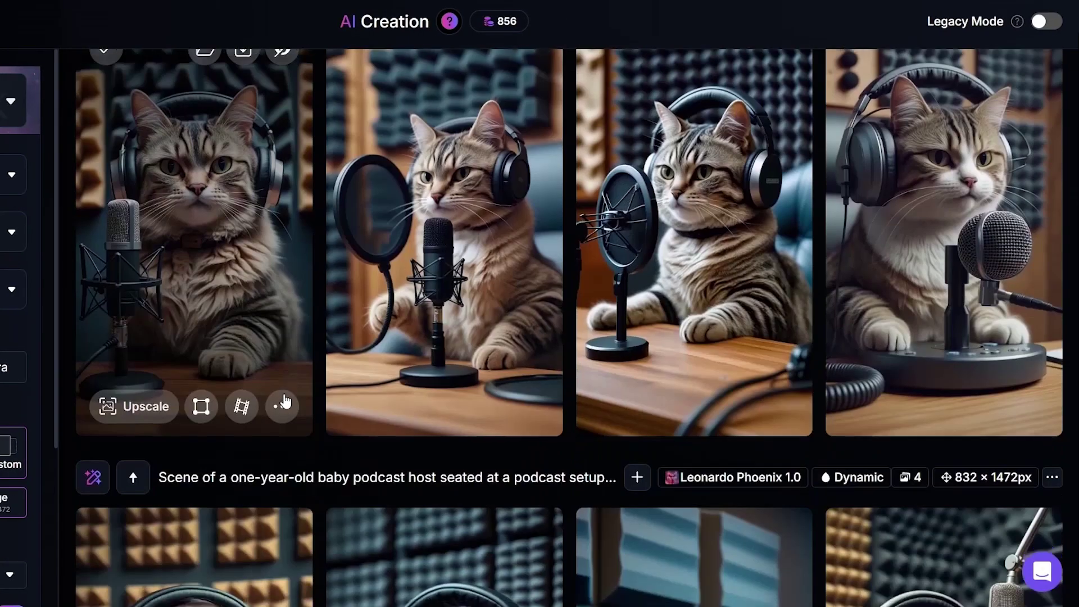
{"action": "scroll", "coordinate": [283, 405], "scroll_direction": "down", "scroll_amount": 5}
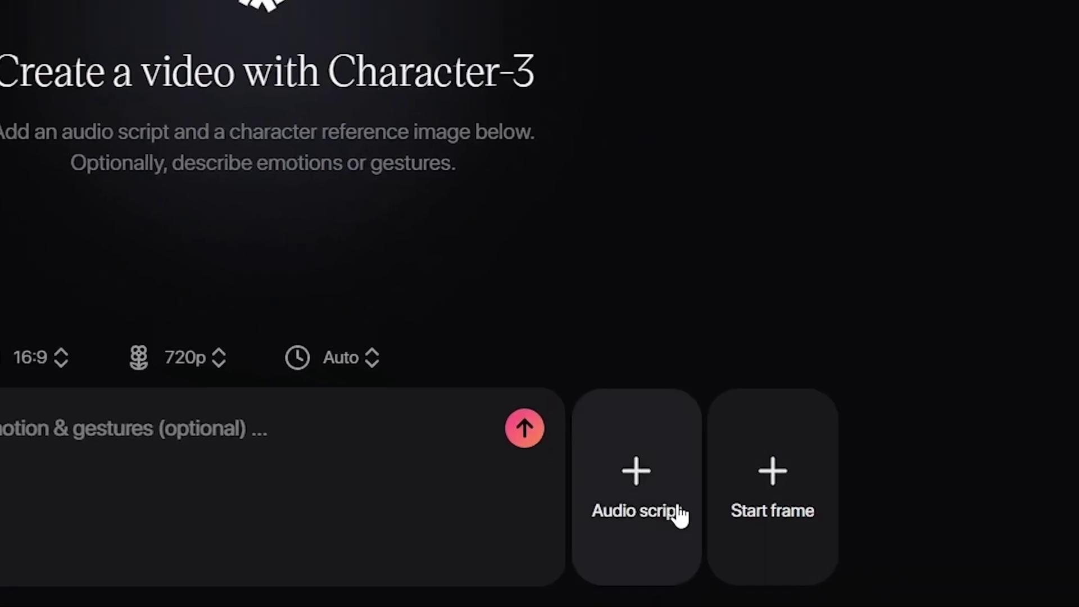
- Switch to Hedra and upload the Baby audio file as the audio script for the Character-3 video
{"action": "left_click", "coordinate": [619, 501]}
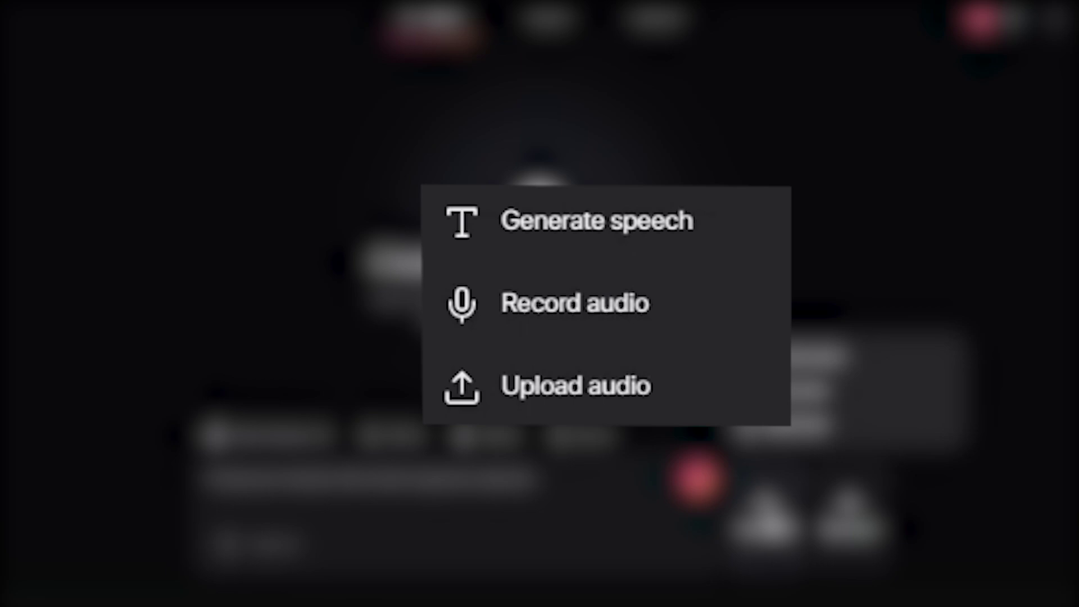
{"action": "left_click", "coordinate": [584, 385]}
{"action": "double_click", "coordinate": [76, 52]}
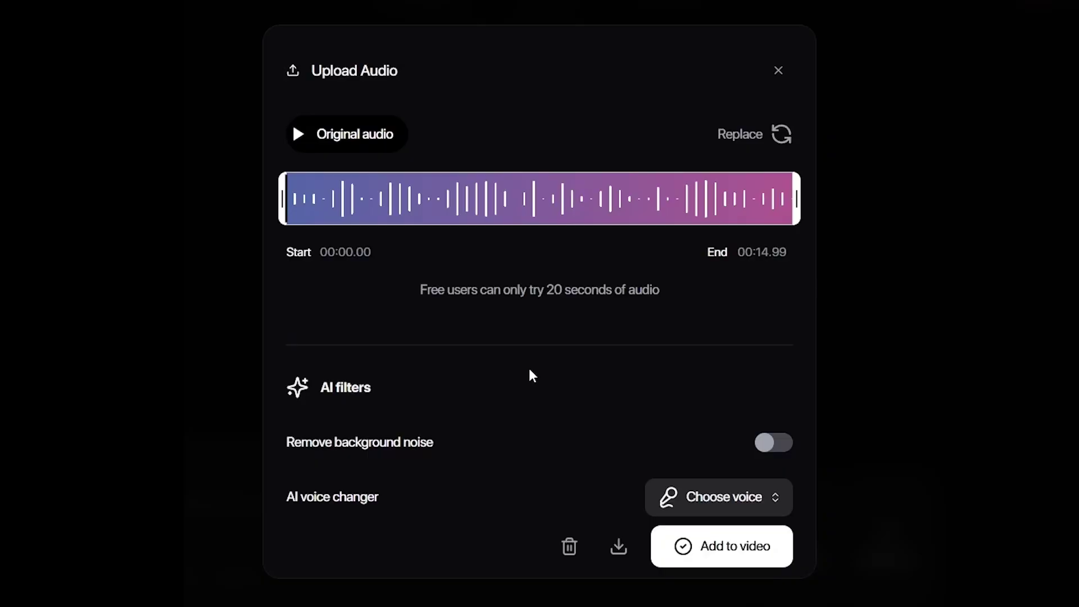
{"action": "left_click", "coordinate": [721, 545]}
- Upload the Baby image as the start frame, then generate the talking baby video and play it
{"action": "left_click", "coordinate": [848, 495]}
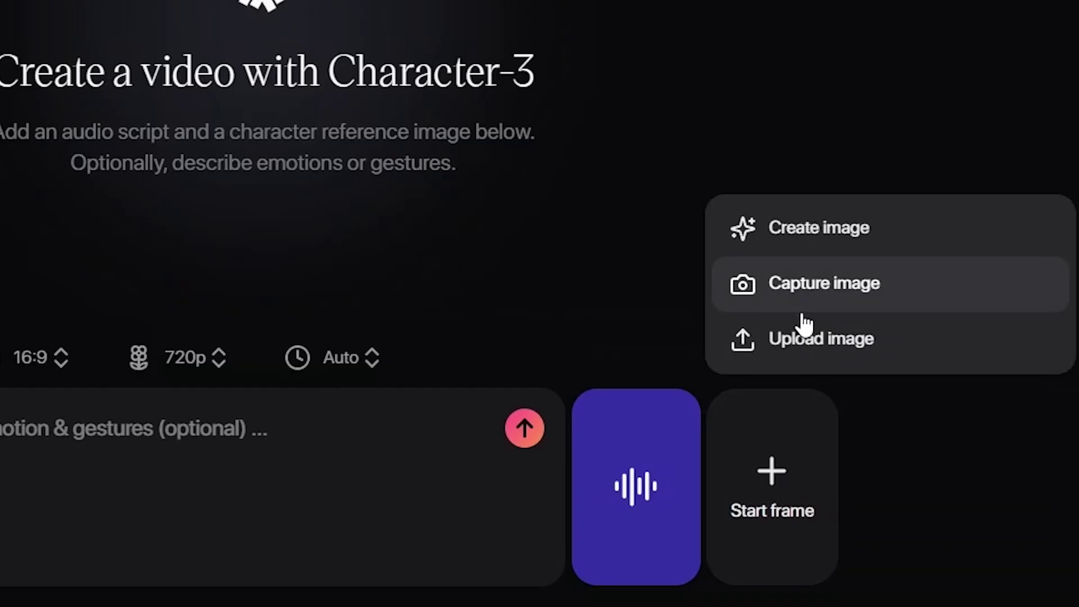
{"action": "left_click", "coordinate": [804, 338]}
{"action": "left_click", "coordinate": [371, 358]}
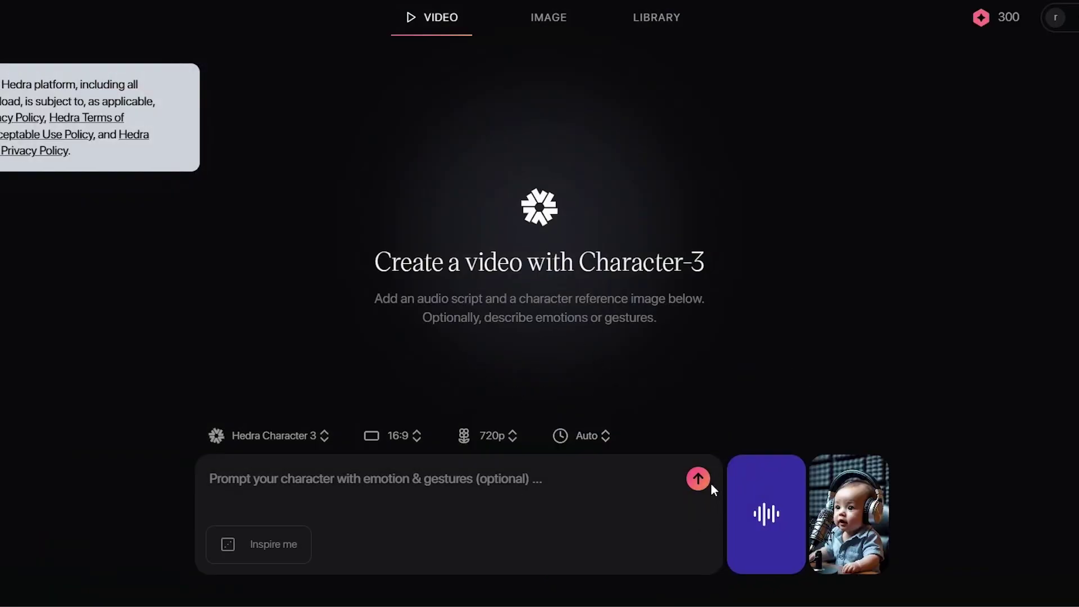
{"action": "left_click", "coordinate": [707, 481]}
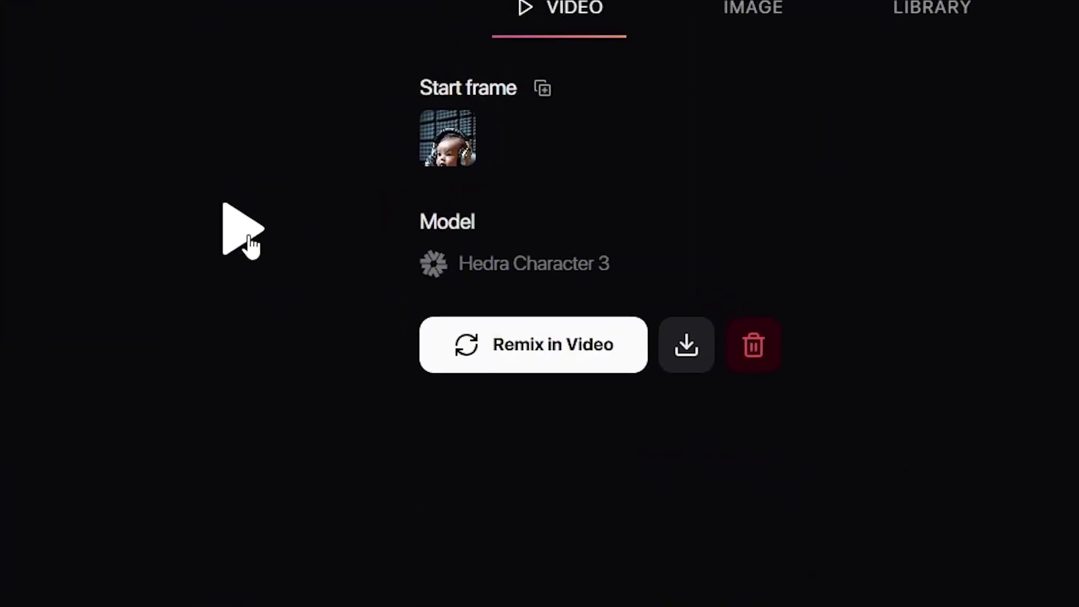
{"action": "left_click", "coordinate": [242, 209]}
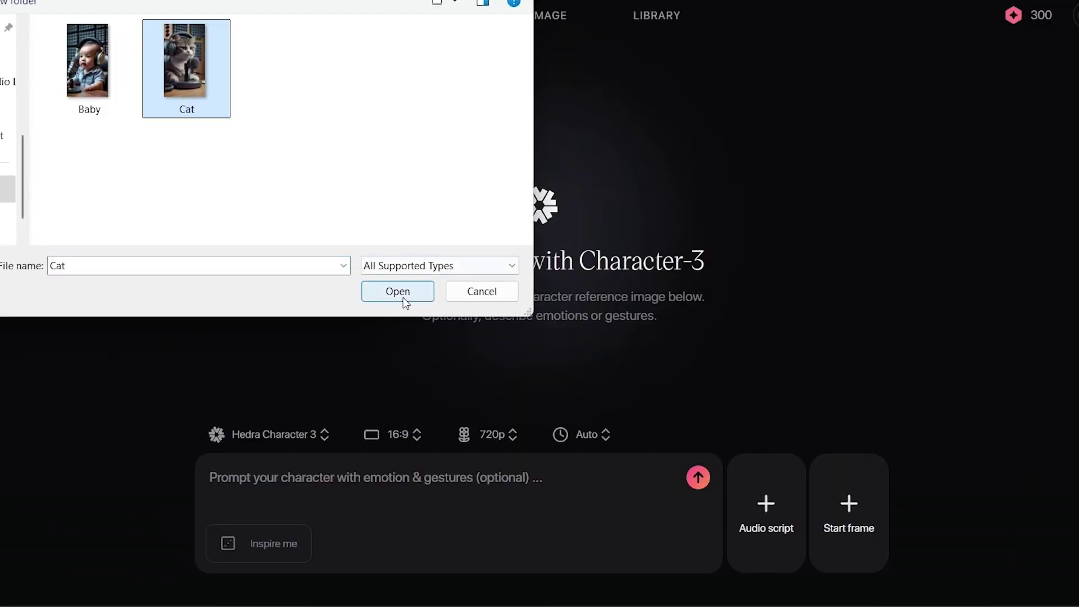
- Upload the Cat image as the start frame and the Cat VO file as the audio script for a second video
{"action": "left_click", "coordinate": [402, 299]}
{"action": "left_click", "coordinate": [790, 425]}
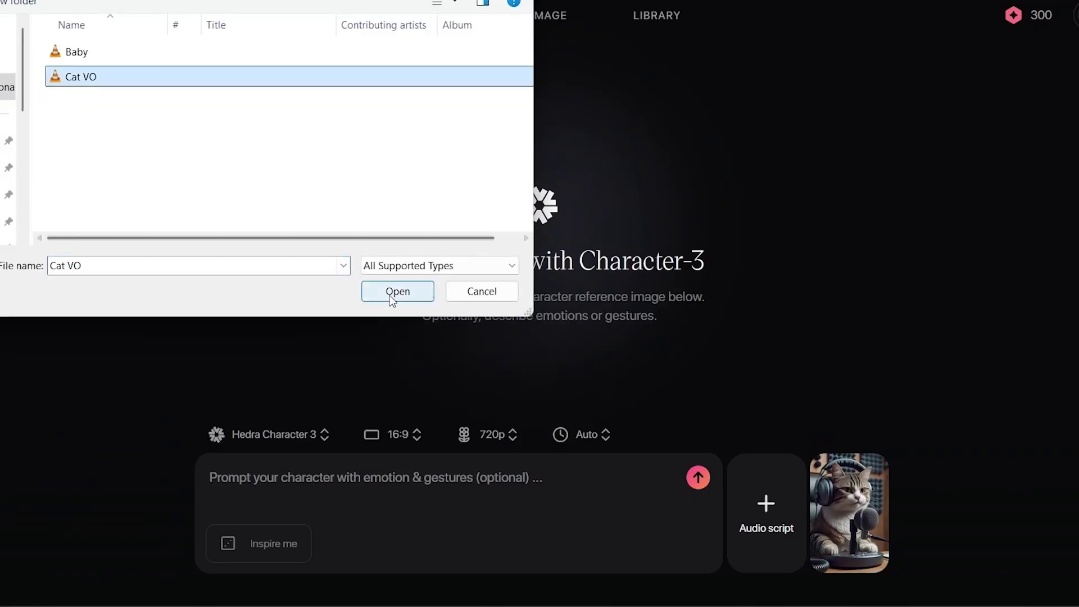
{"action": "left_click", "coordinate": [393, 293]}
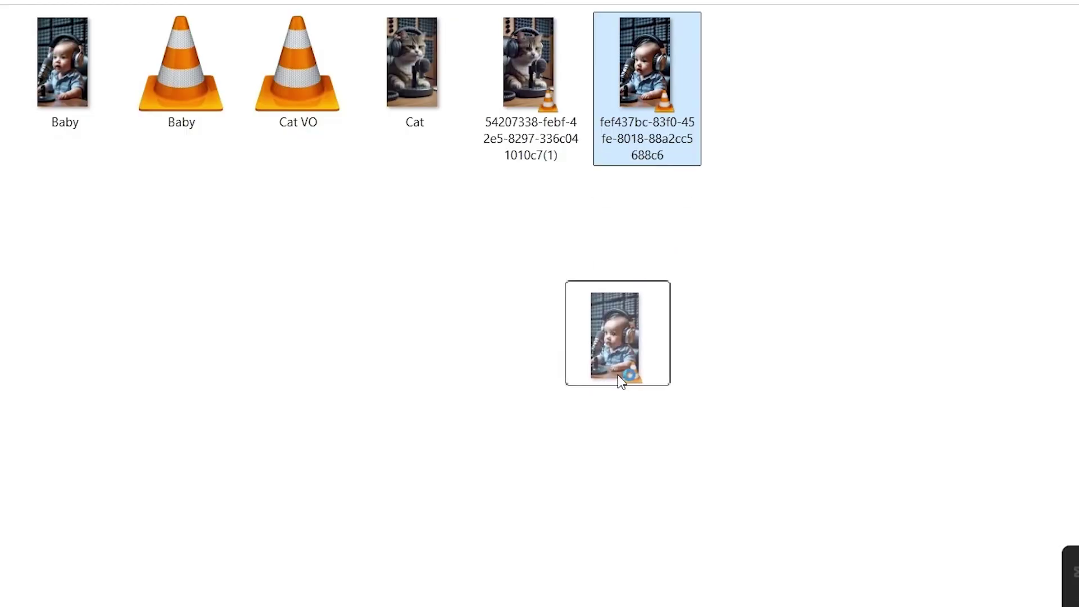
- Switch to CapCut and import the generated baby and cat videos from the folder
{"action": "left_click_drag", "start_coordinate": [619, 378], "coordinate": [618, 490]}
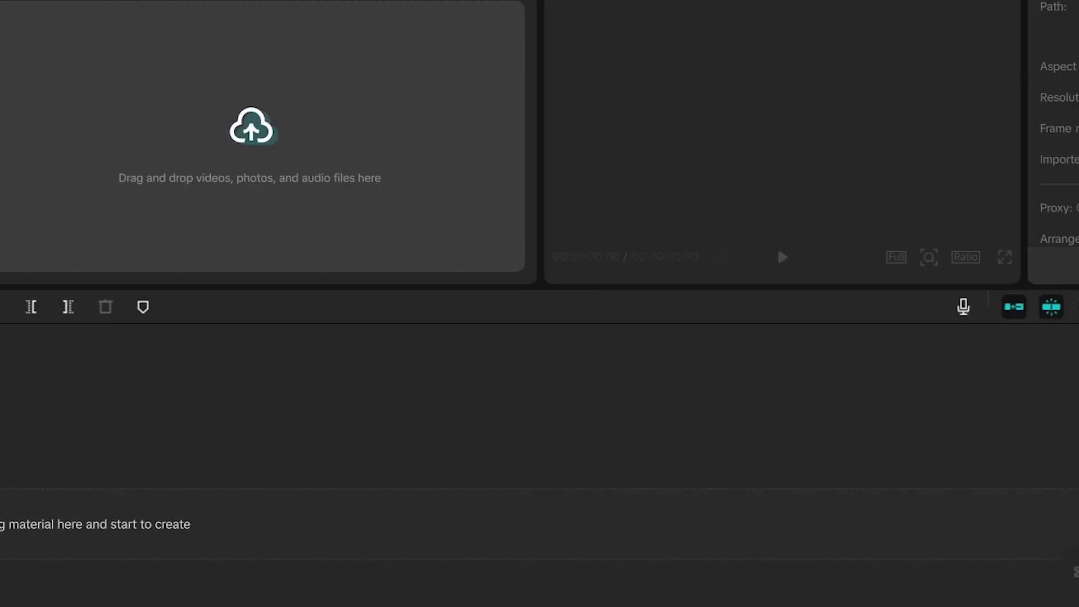
{"action": "left_click_drag", "start_coordinate": [777, 246], "coordinate": [186, 236]}
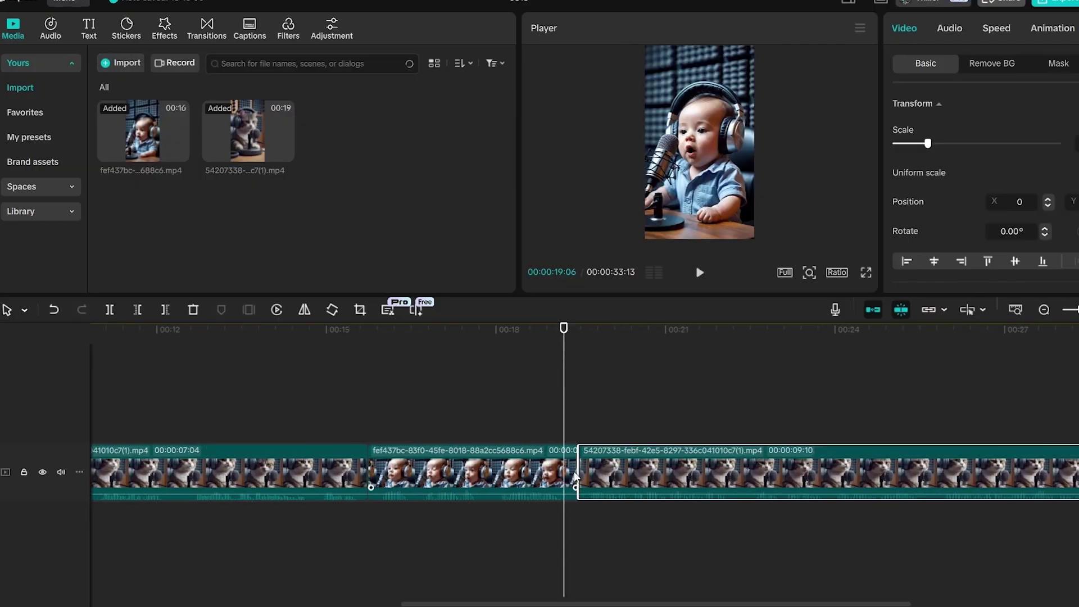
- Split the cat clip at about 23 seconds on the timeline and place the baby's next line between the two parts
{"action": "left_click", "coordinate": [794, 346]}
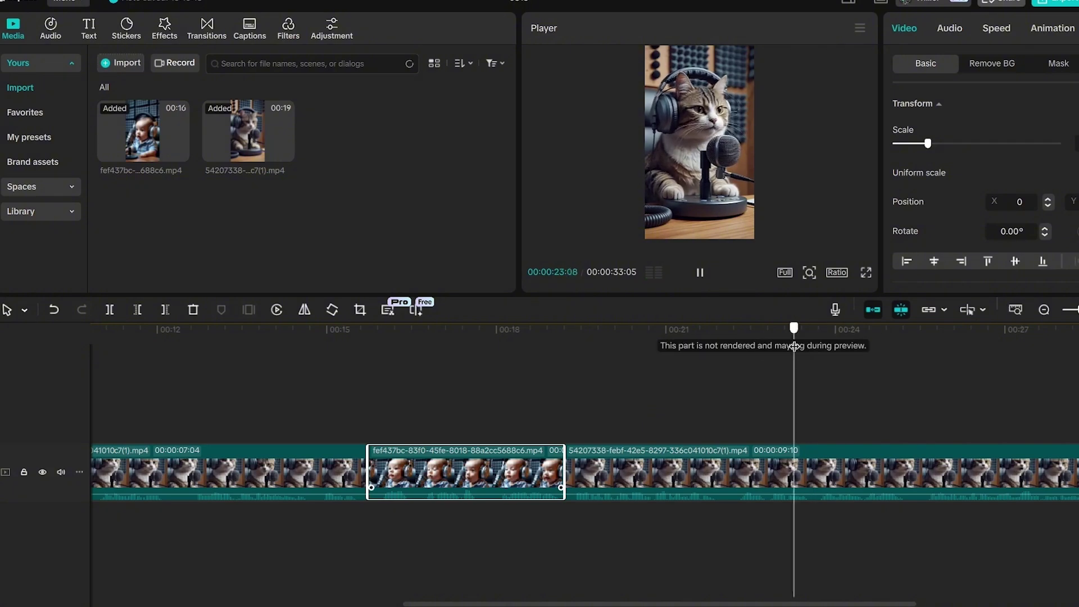
{"action": "key", "text": "ctrl+b"}
{"action": "scroll", "coordinate": [891, 468], "scroll_direction": "right", "scroll_amount": 5}
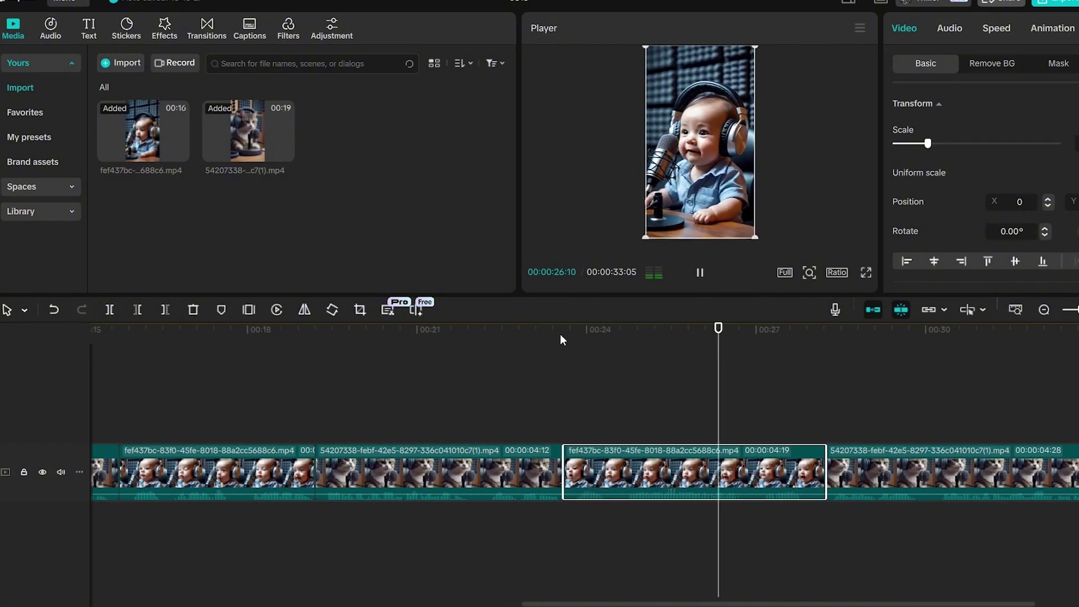